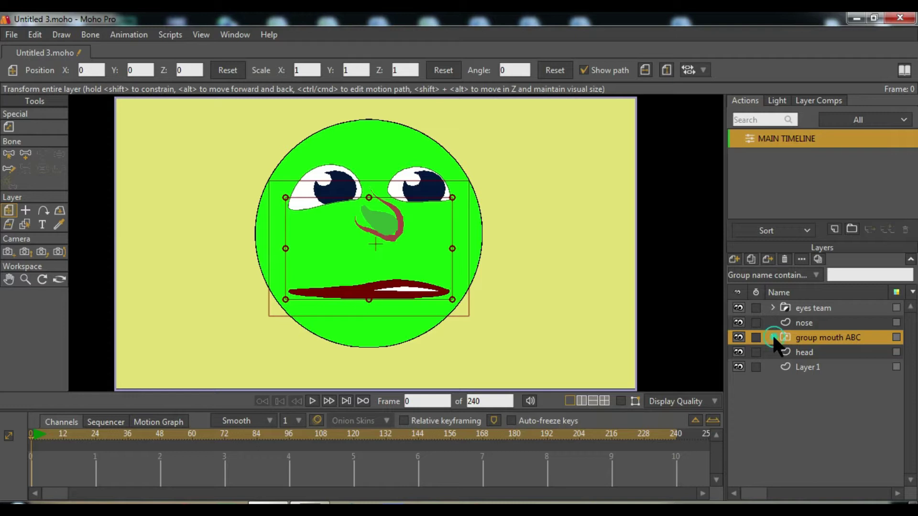
Preview each mouth shape in group mouth ABC: mouth team c, moth Nomal, mouth team B and mouth team A
left_click(815, 353)
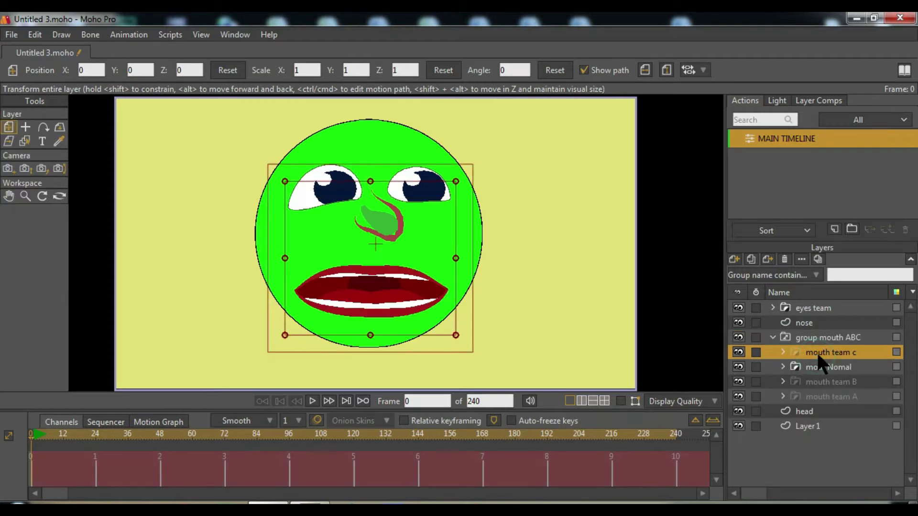
left_click(818, 366)
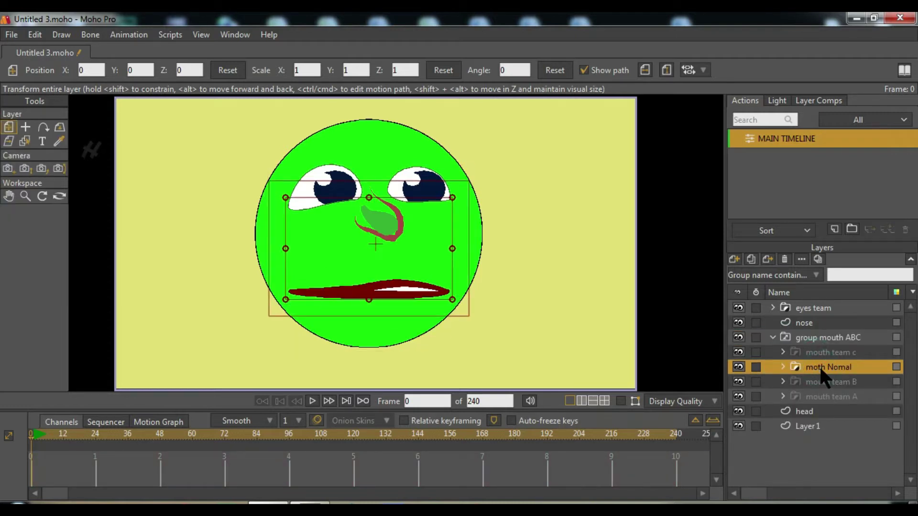
left_click(816, 382)
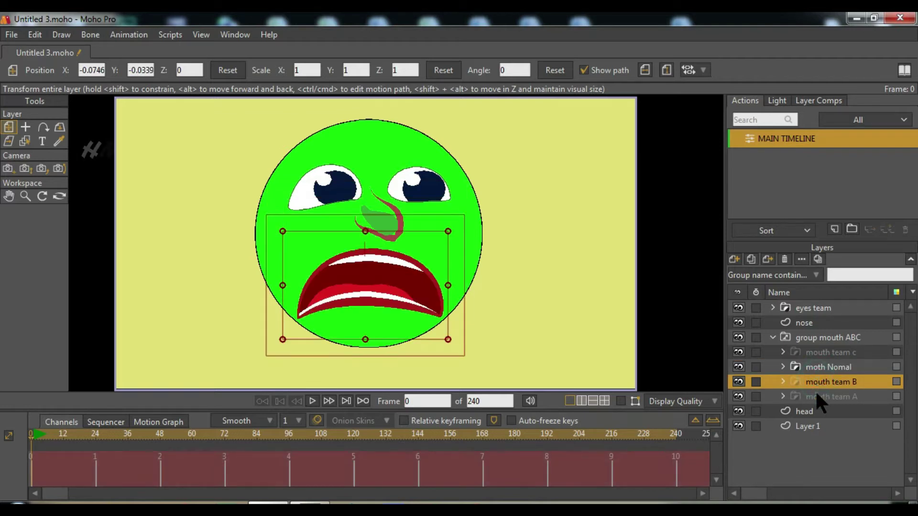
left_click(818, 397)
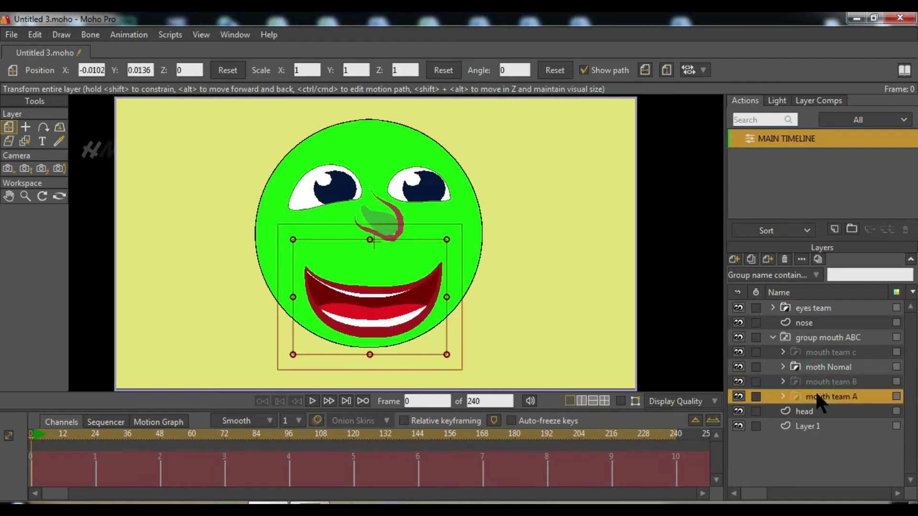
Cycle group mouth ABC's active switch shape through mouth team c, moth Nomal, mouth team B and mouth team A, ending on moth Nomal
left_click(820, 332)
right_click(820, 333)
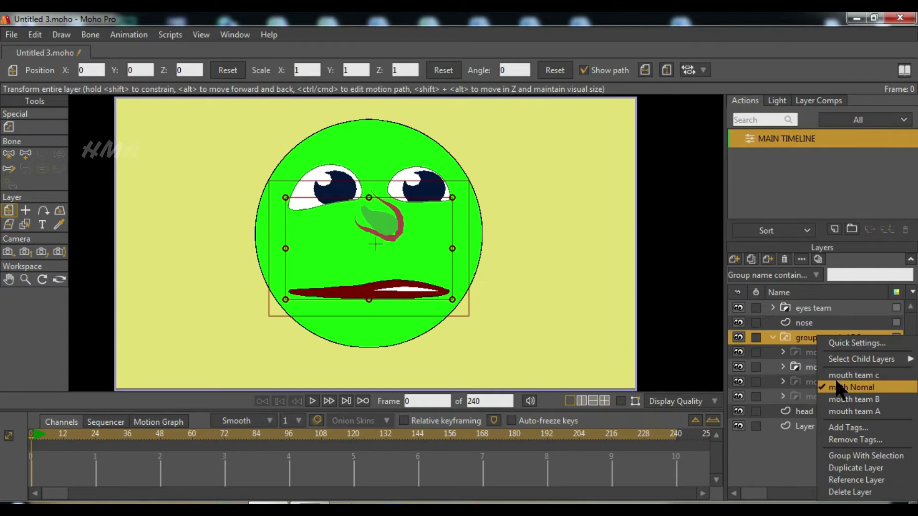
left_click(849, 375)
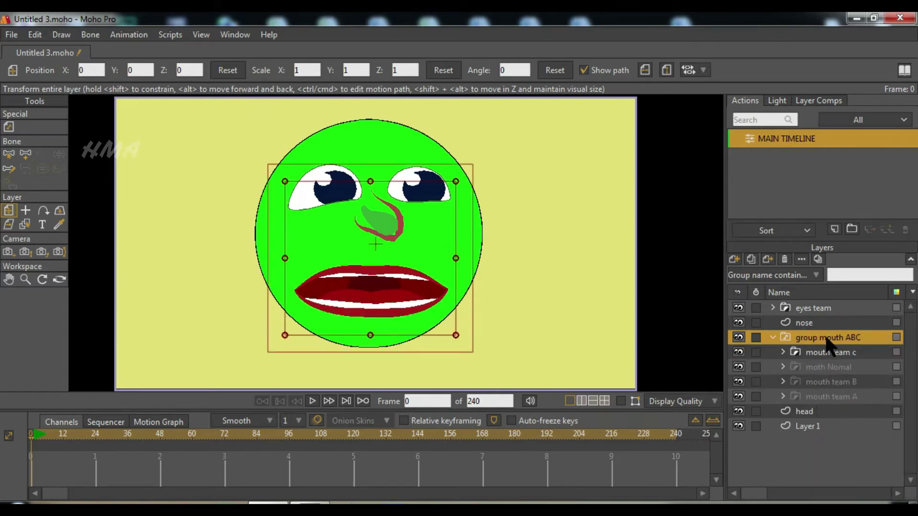
right_click(827, 338)
left_click(843, 385)
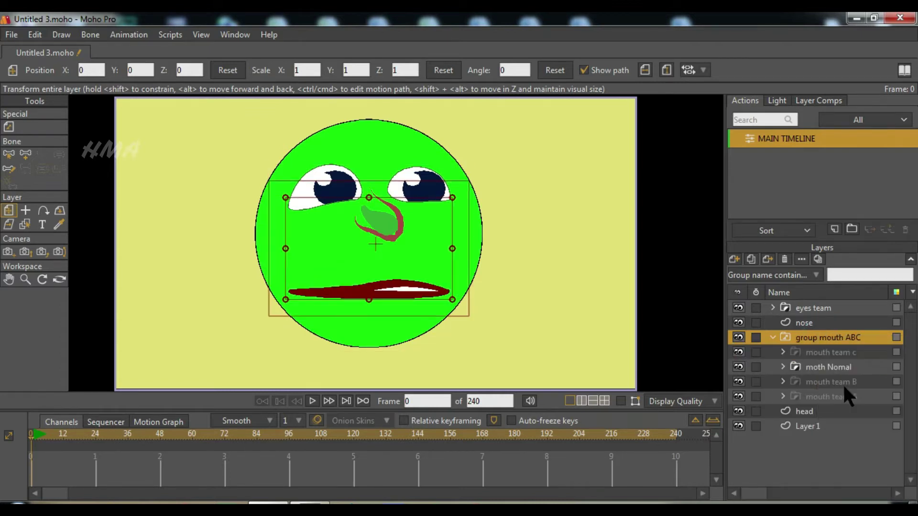
right_click(825, 334)
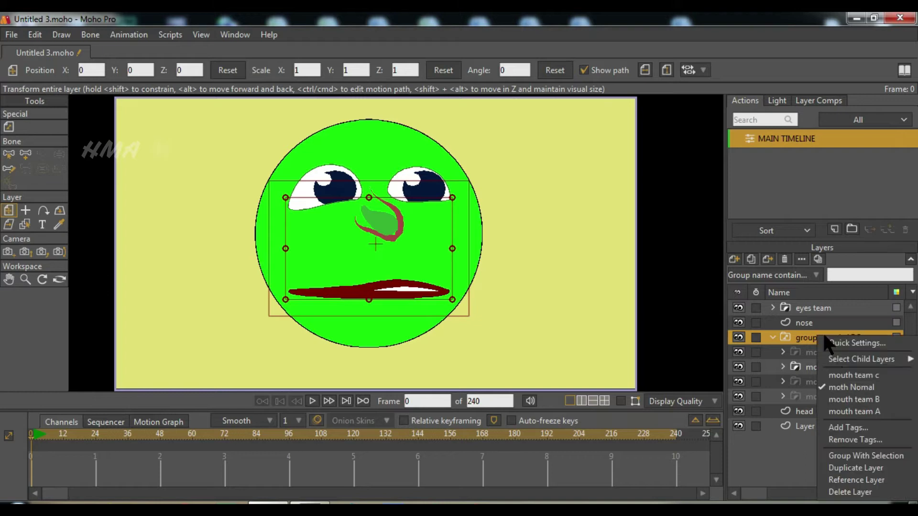
left_click(845, 394)
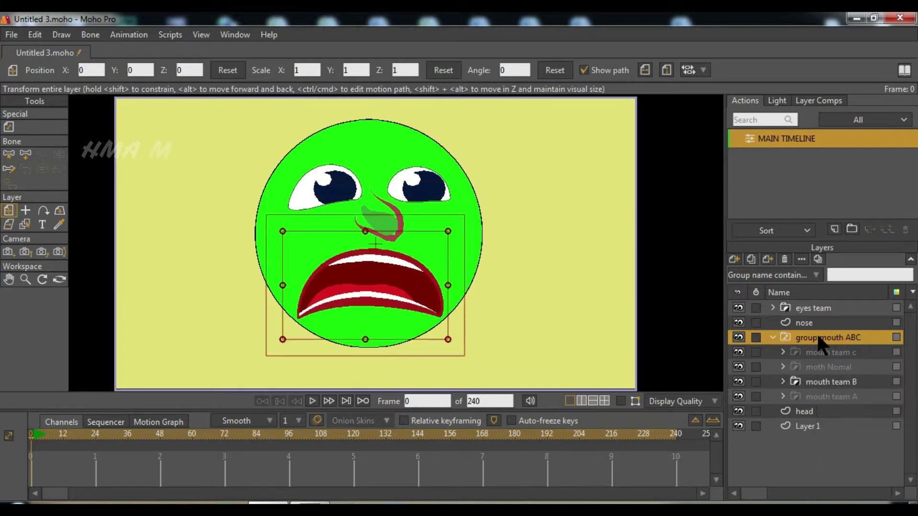
right_click(817, 333)
left_click(843, 404)
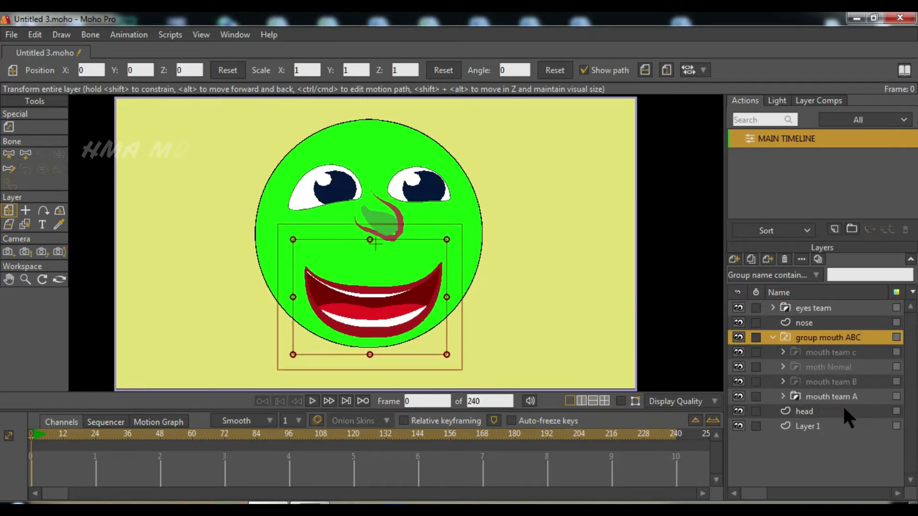
right_click(830, 339)
left_click(844, 375)
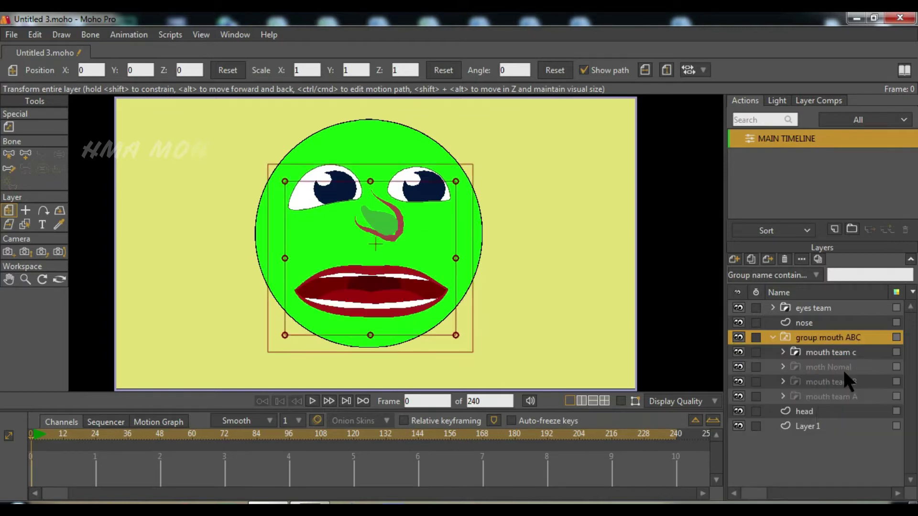
right_click(829, 341)
left_click(843, 386)
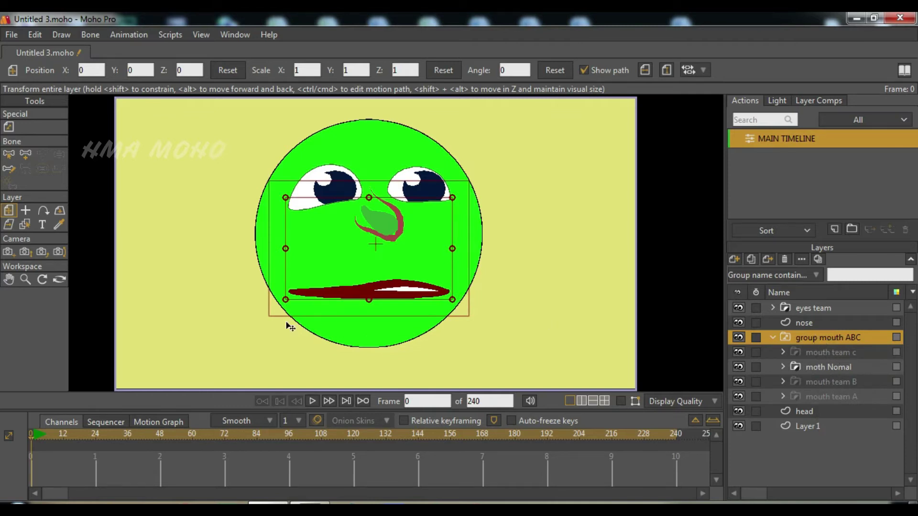
Collapse the mouth group and import Audio for video_2022-04-09_19-38-52 as an audio layer above the head layer
left_click_drag(85, 433, 26, 439)
left_click(772, 338)
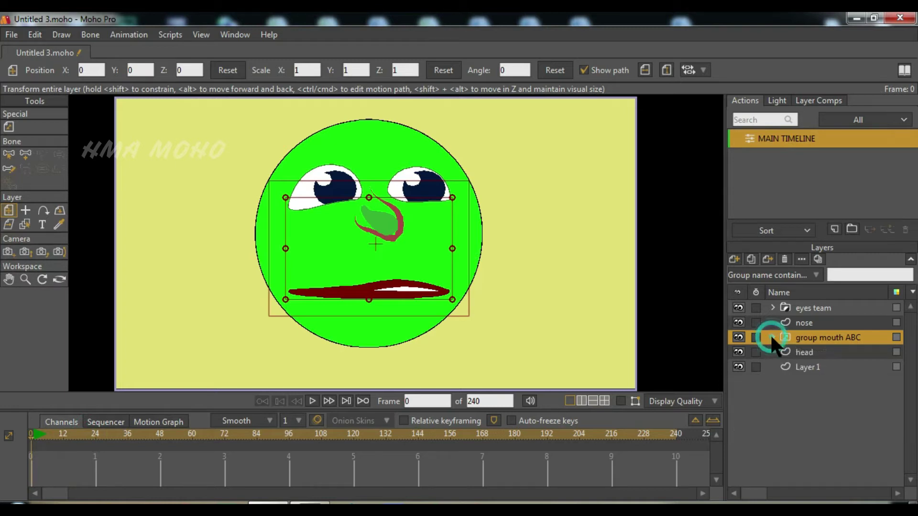
left_click(808, 353)
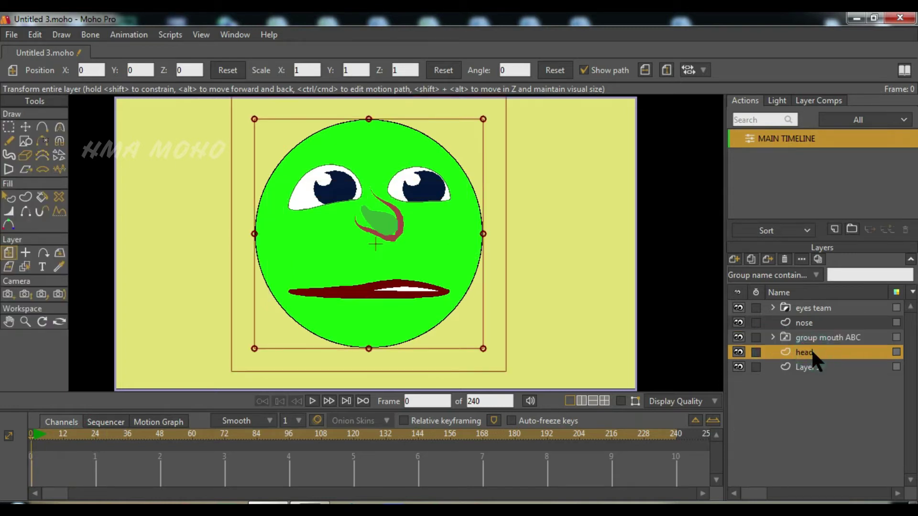
left_click(735, 259)
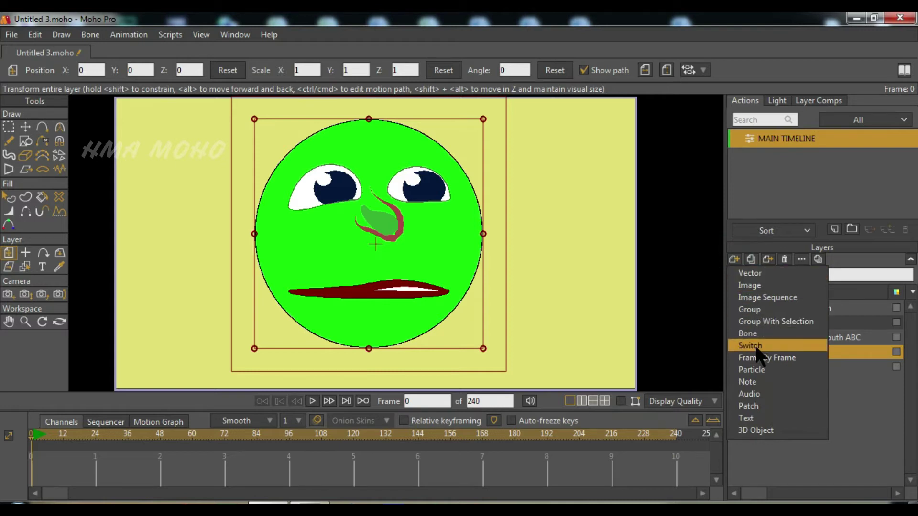
left_click(766, 393)
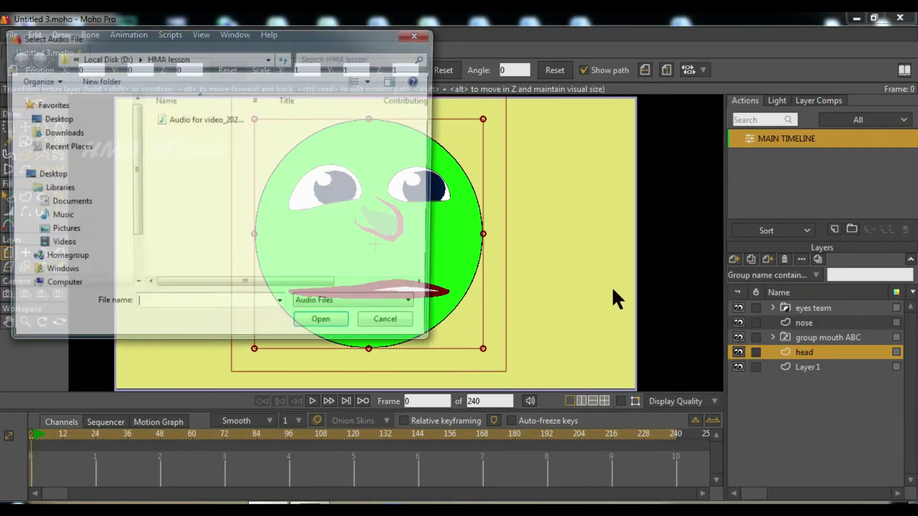
left_click(195, 120)
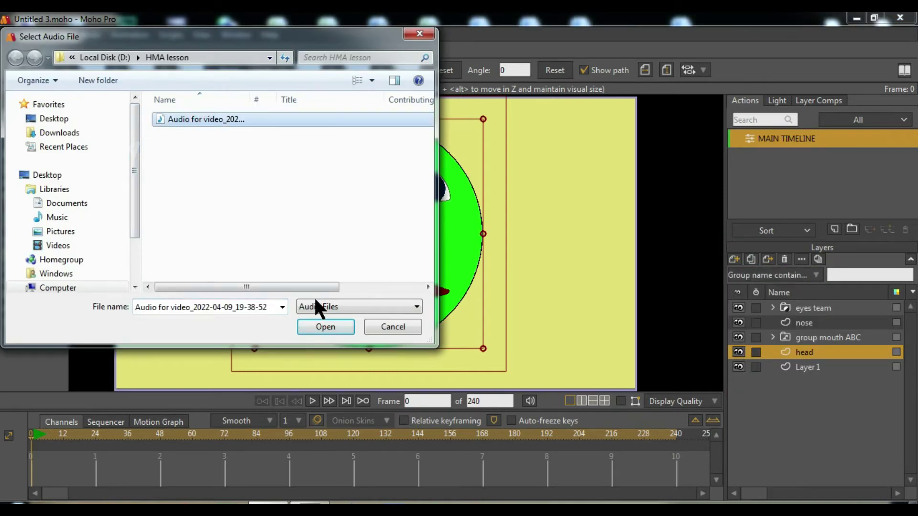
left_click(323, 327)
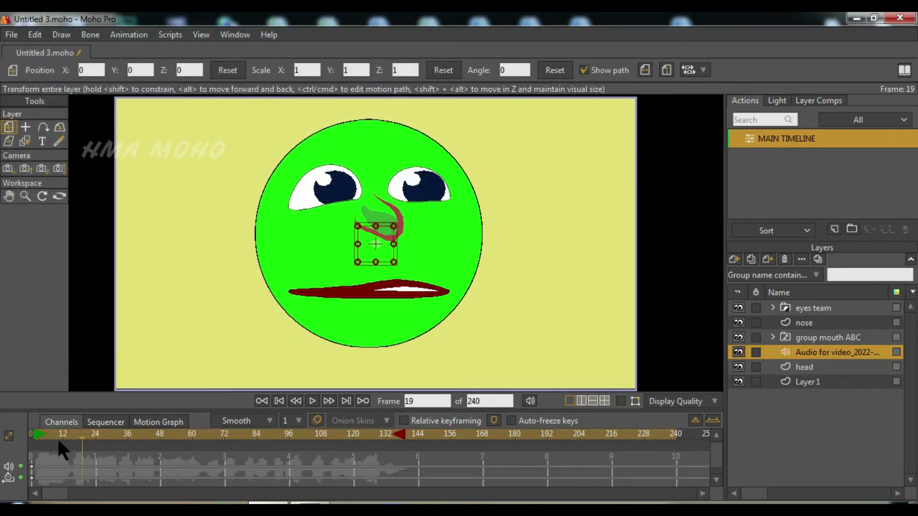
Play back the imported audio and go to frame 144, just past the end of its waveform
left_click(313, 400)
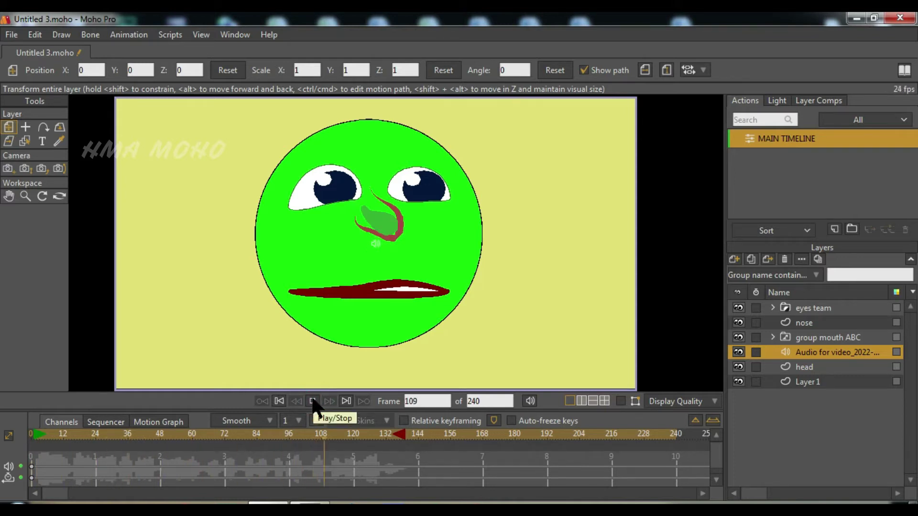
left_click(312, 399)
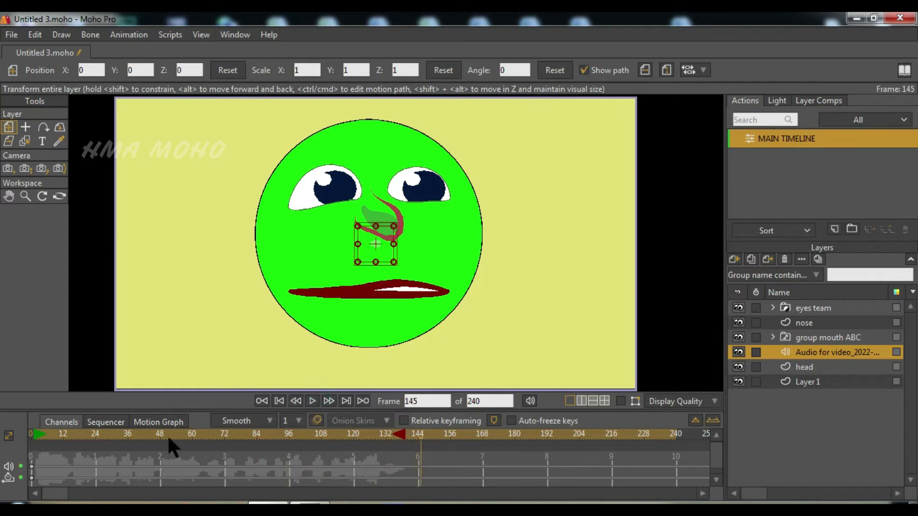
left_click(417, 435)
Set the animation's end frame to 144
double_click(496, 400)
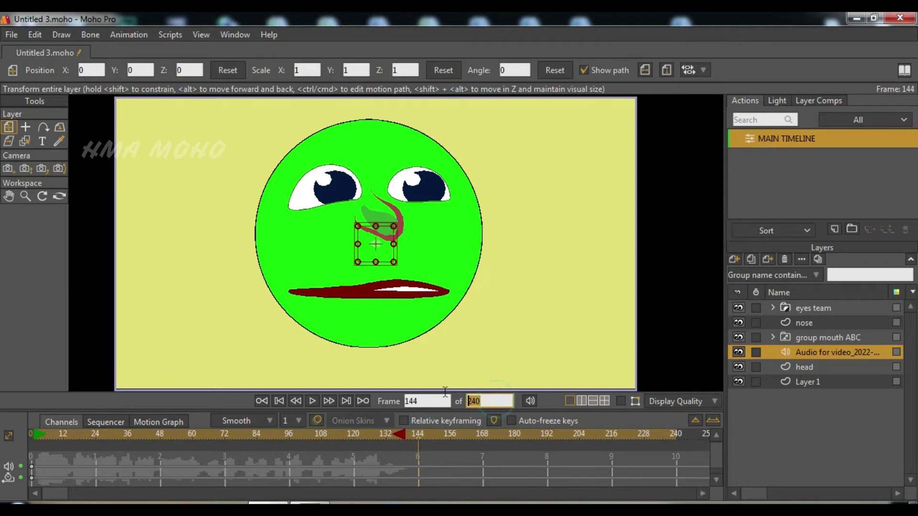
type("24")
key("Return")
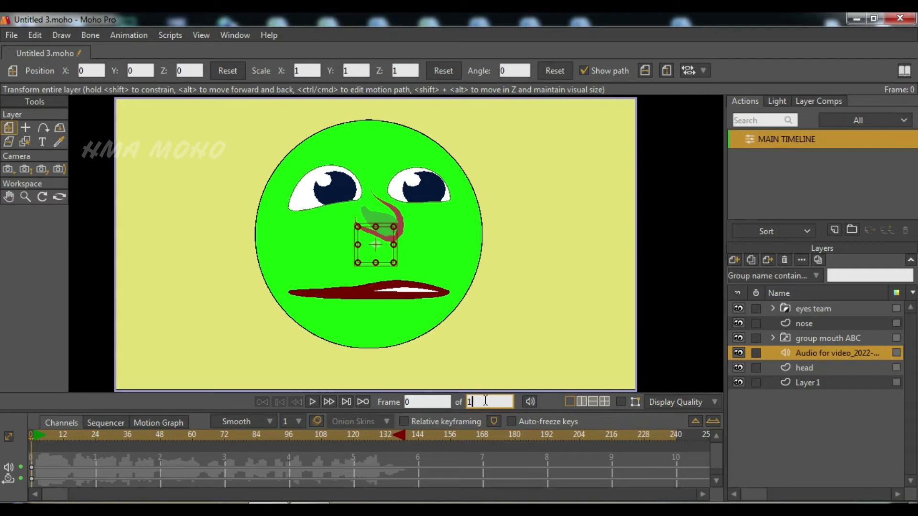
key("Return")
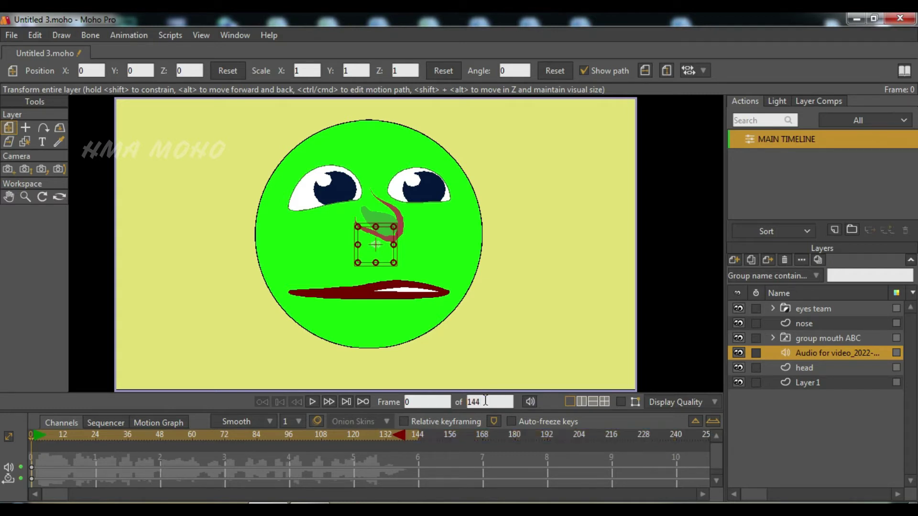
Play the animation to check the audio against the shortened timeline
left_click(312, 402)
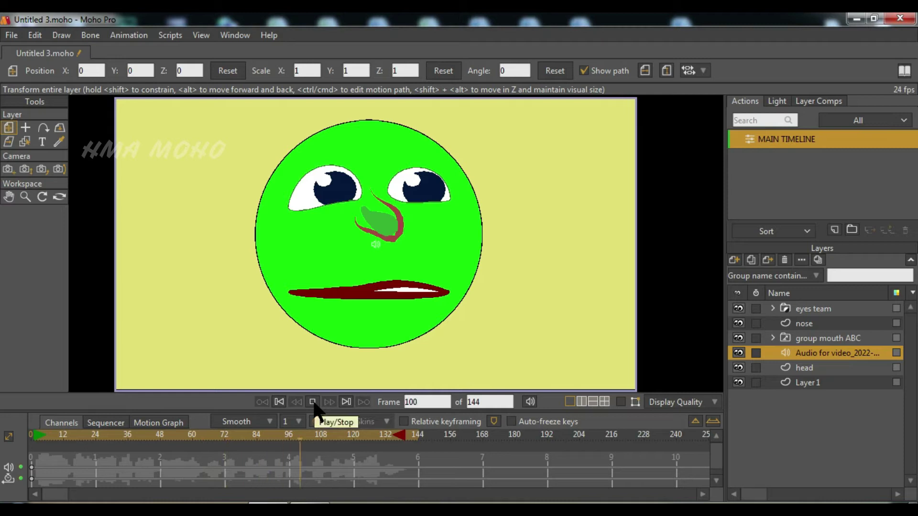
left_click(312, 402)
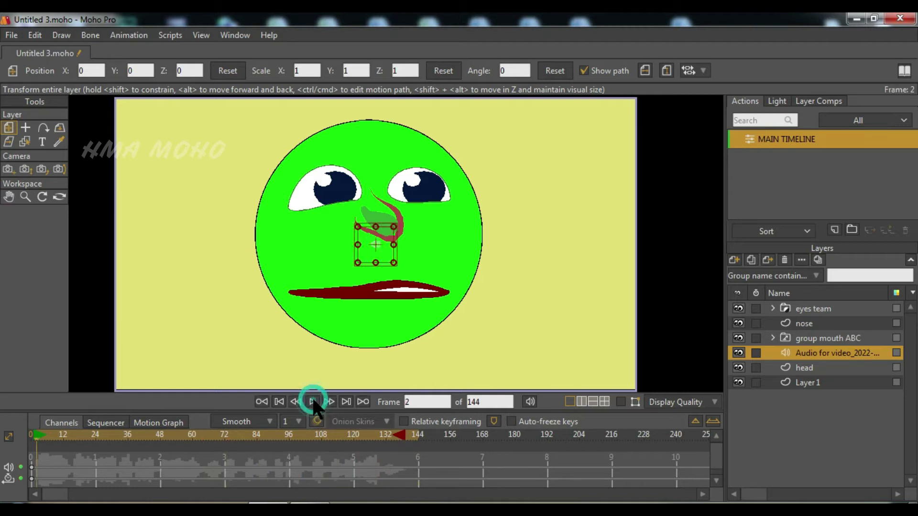
left_click(71, 424)
Set Audio for video_2022-04-09_19-38-52.mp3 as the audio sync source in the switch settings of group mouth ABC
left_click(772, 338)
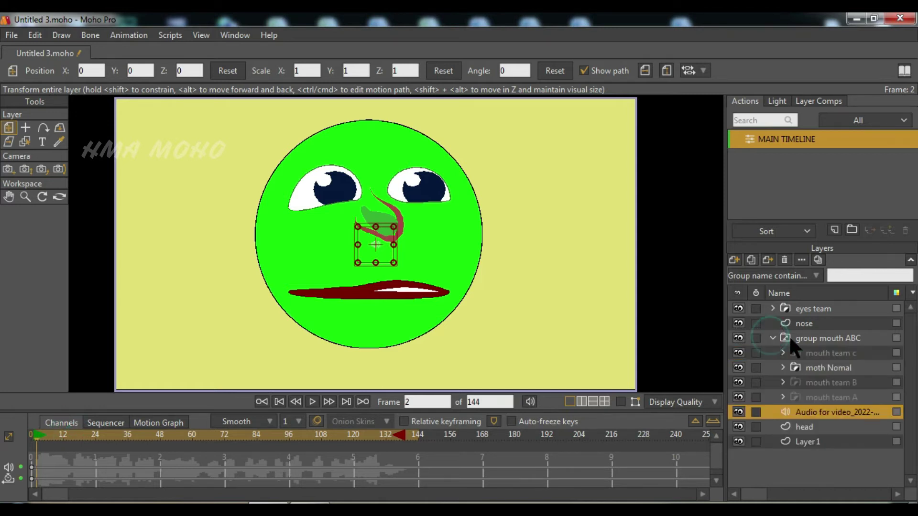
left_click(818, 338)
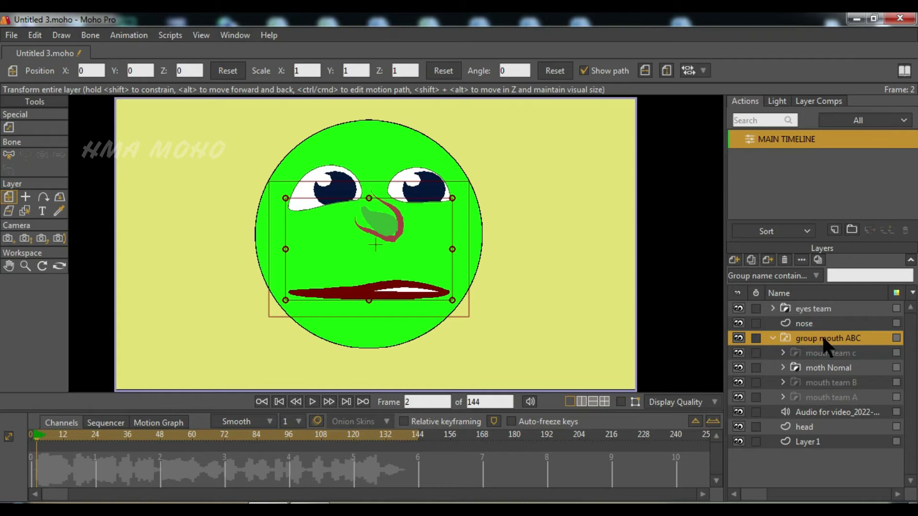
double_click(822, 337)
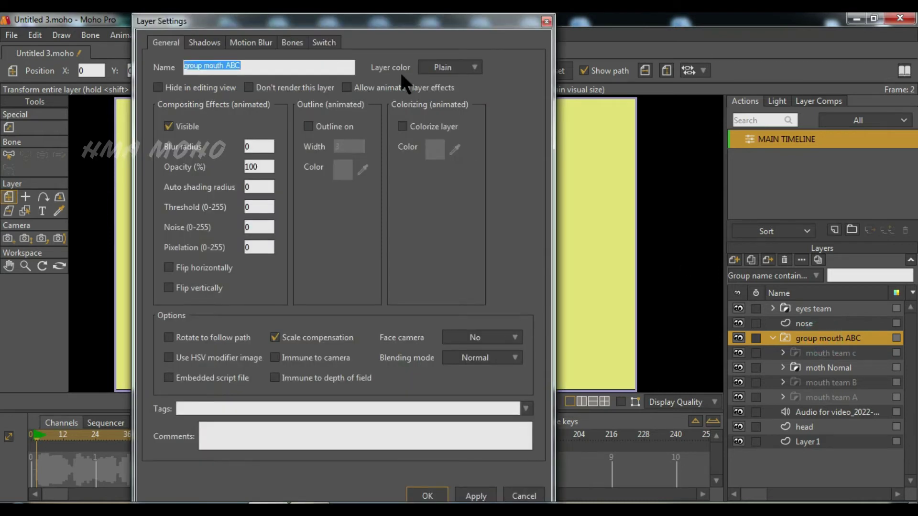
left_click(324, 43)
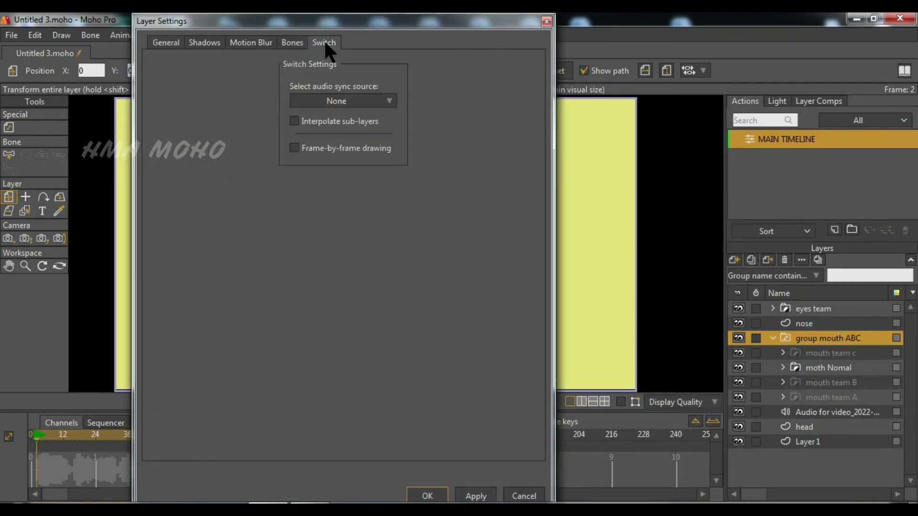
left_click(349, 97)
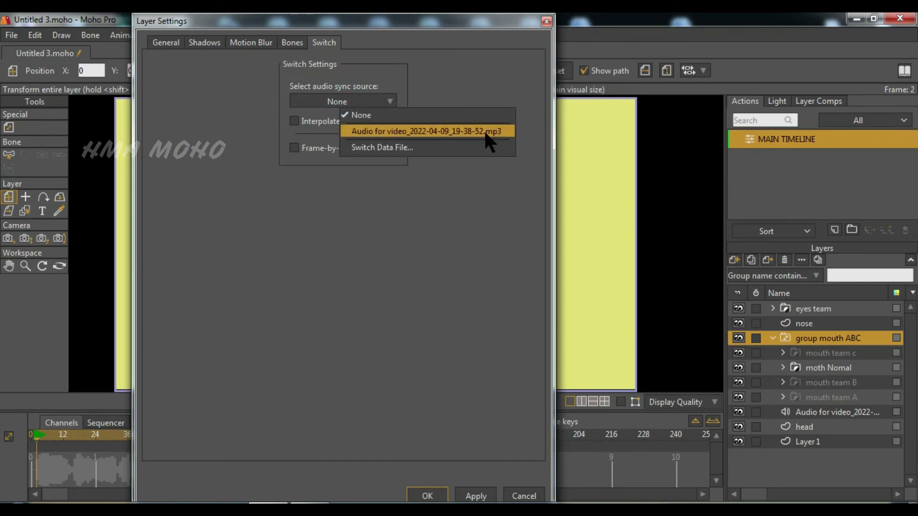
left_click(466, 130)
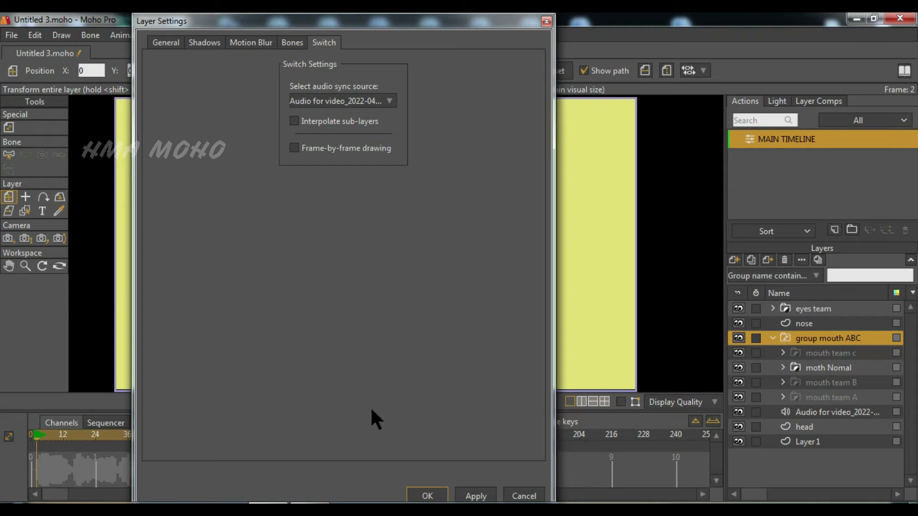
left_click(427, 495)
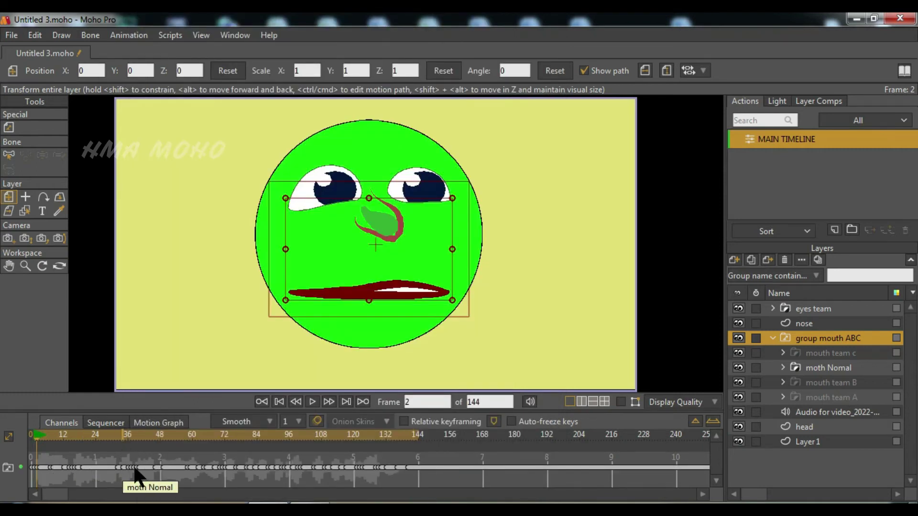
Play back the animation to review the mouth's lip sync with the audio
left_click(311, 402)
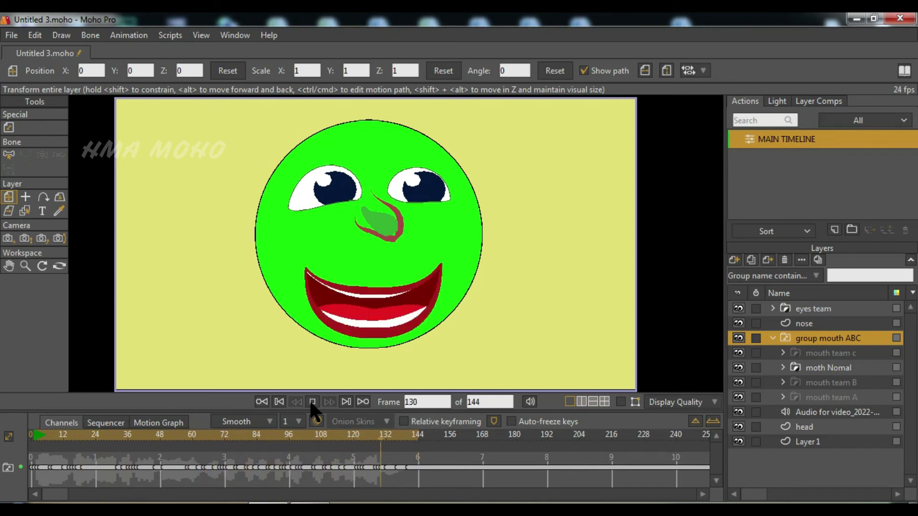
left_click(312, 402)
Delete the last switch key of group mouth ABC, near frame 140 at the end of the animation
left_click(415, 433)
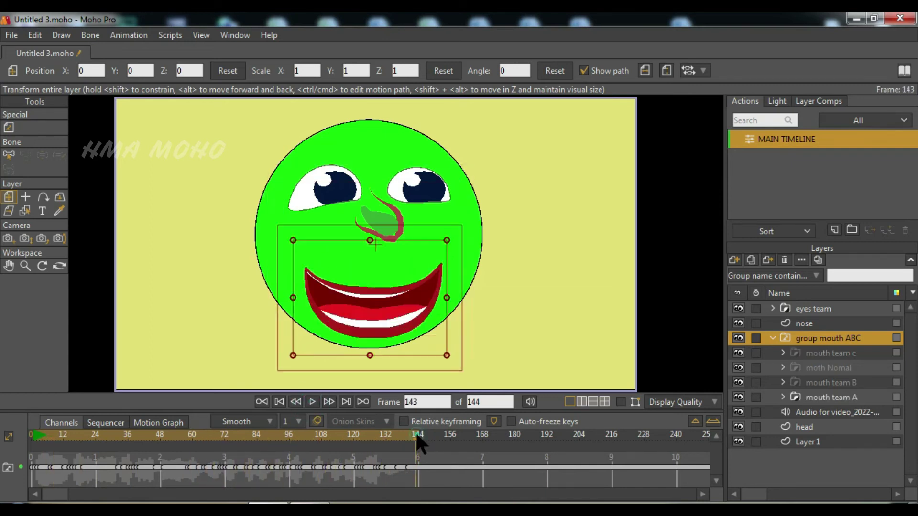
left_click(422, 467)
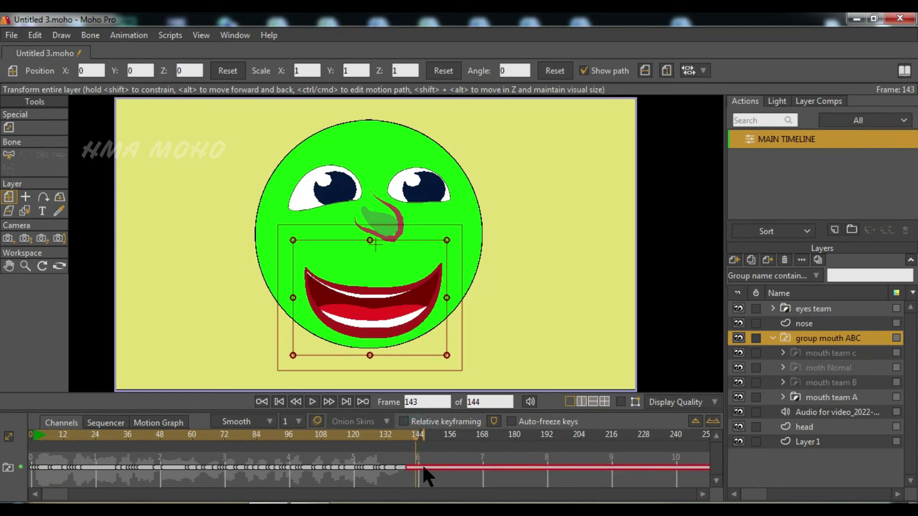
left_click(423, 467)
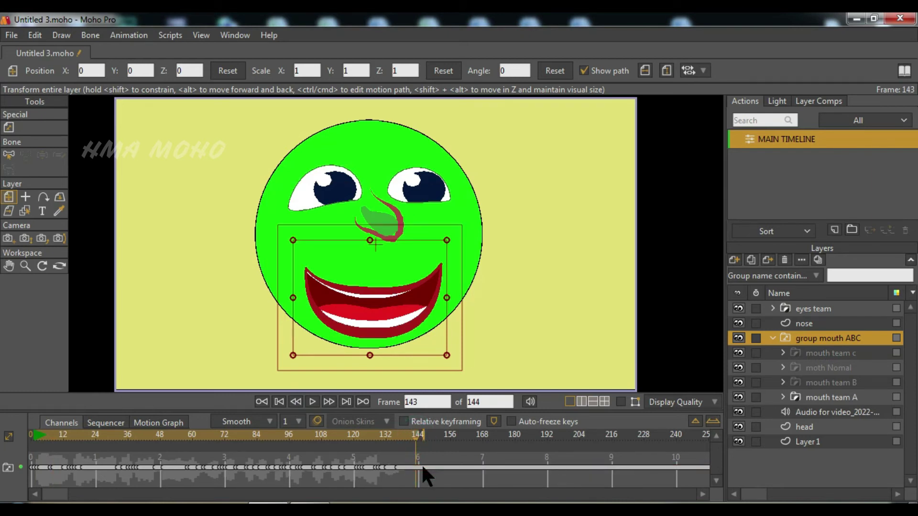
Copy the moth Nomal switch key spanning frame 126 and paste it at frame 136 in group mouth ABC
left_click(394, 435)
mouse_move(393, 432)
left_mouse_down()
mouse_move(362, 439)
mouse_move(404, 436)
mouse_move(360, 433)
mouse_move(375, 432)
left_mouse_up()
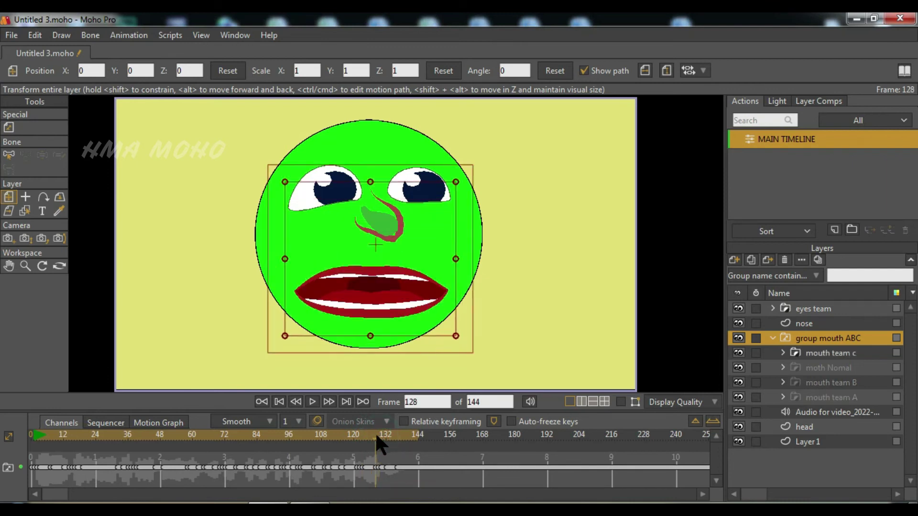
left_click(713, 420)
left_click(713, 419)
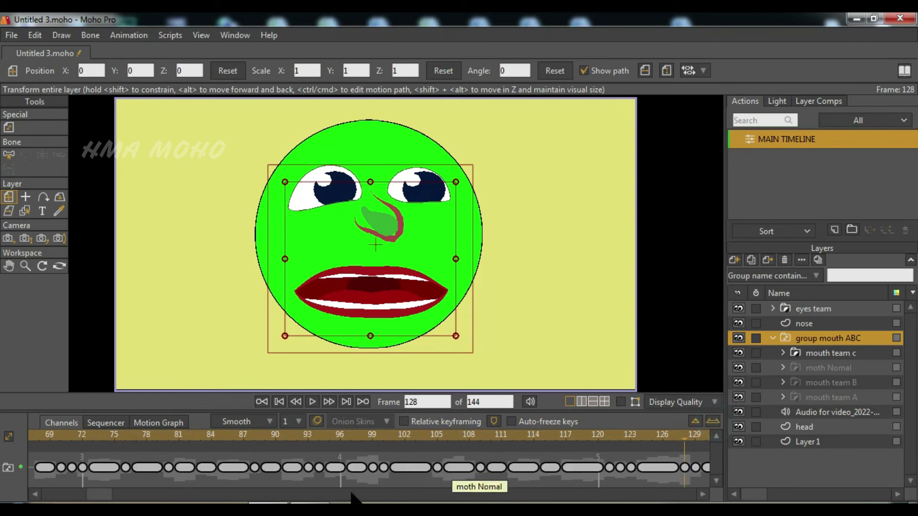
left_click_drag(107, 497, 128, 497)
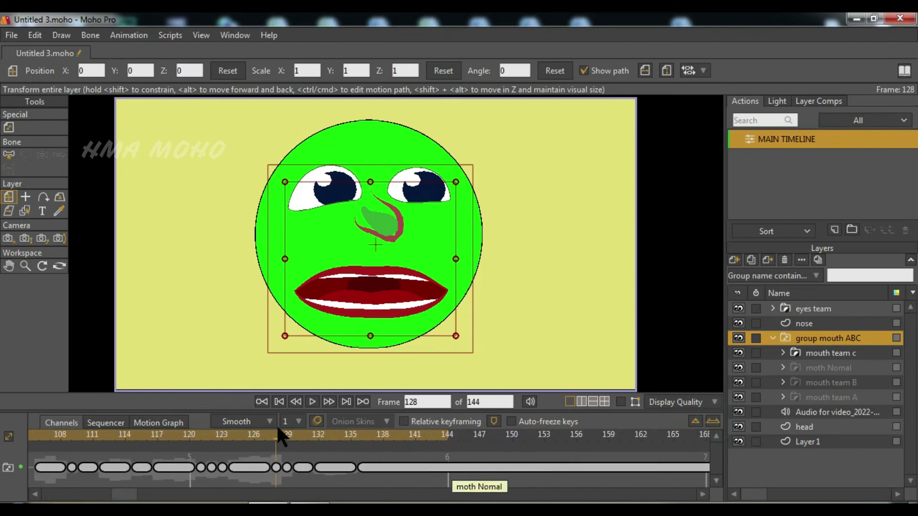
left_click_drag(280, 431, 254, 432)
left_click(249, 465)
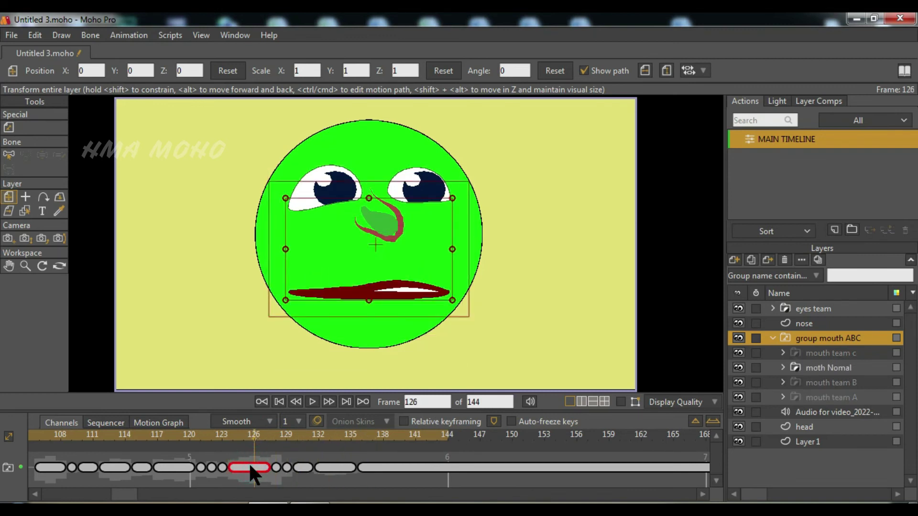
right_click(249, 462)
left_click(291, 275)
left_click(361, 434)
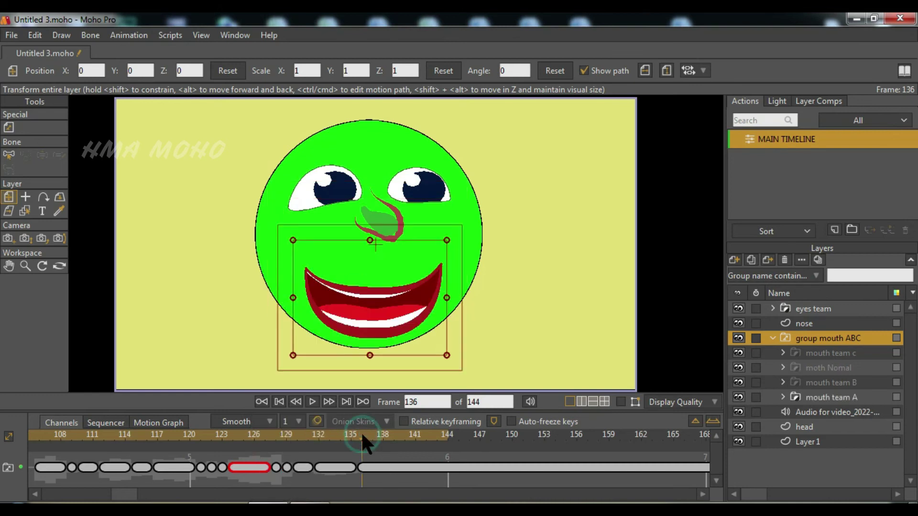
key("ctrl+v")
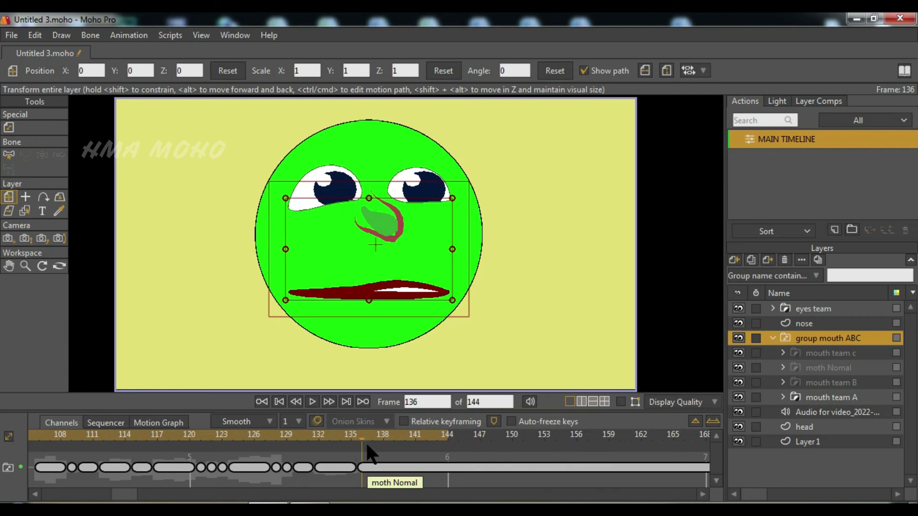
Check the mouth shape over the final frames and play the whole animation to review the lip sync
mouse_move(386, 432)
left_mouse_down()
mouse_move(287, 437)
mouse_move(405, 432)
left_mouse_up()
left_click(311, 399)
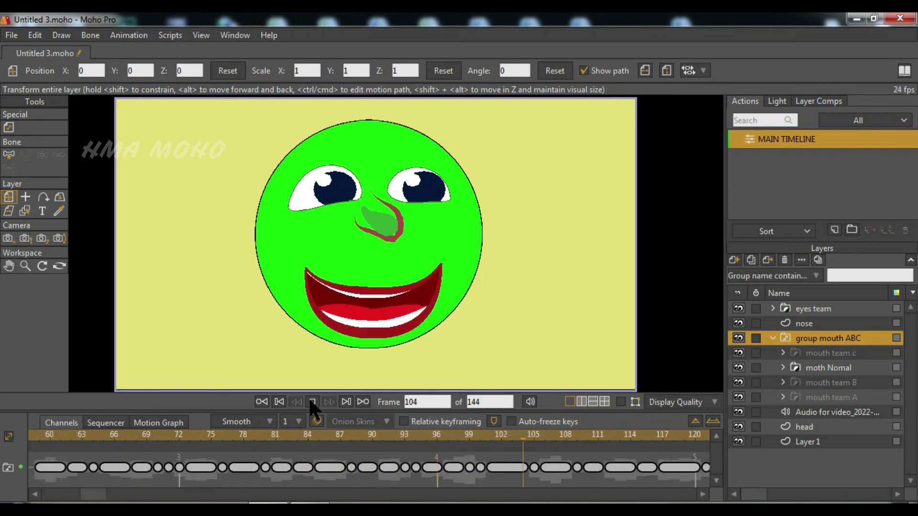
scroll(388, 325, "down", 3)
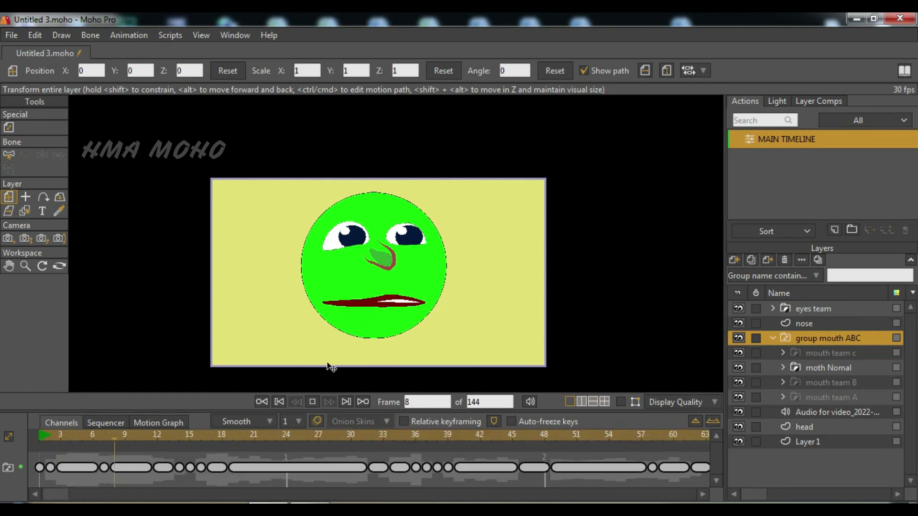
left_click(313, 401)
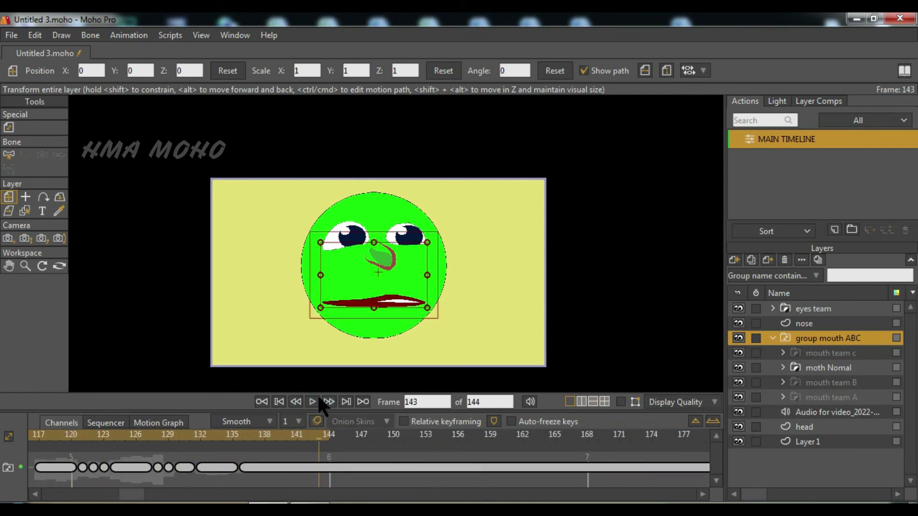
Collapse group mouth ABC in the layer list and enlarge the face in the canvas view
left_click(773, 338)
scroll(360, 277, "down", 2)
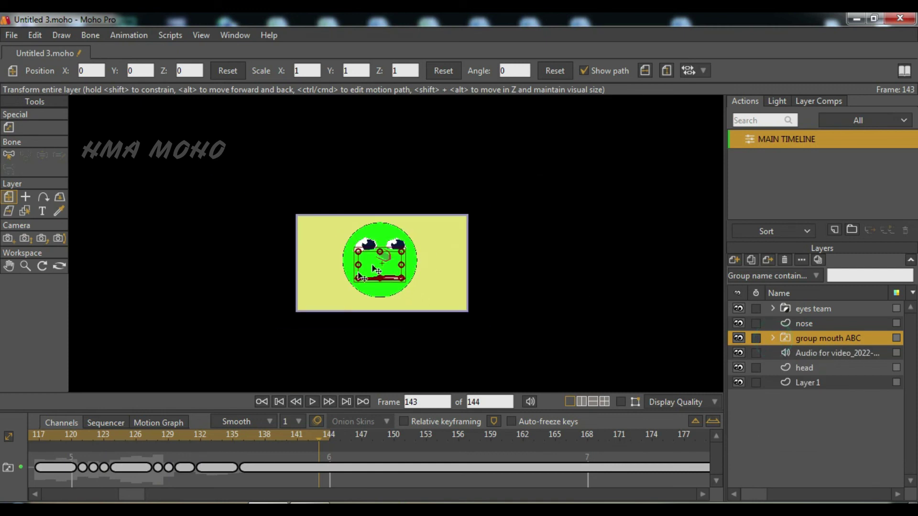
scroll(361, 277, "up", 4)
scroll(432, 264, "up", 1)
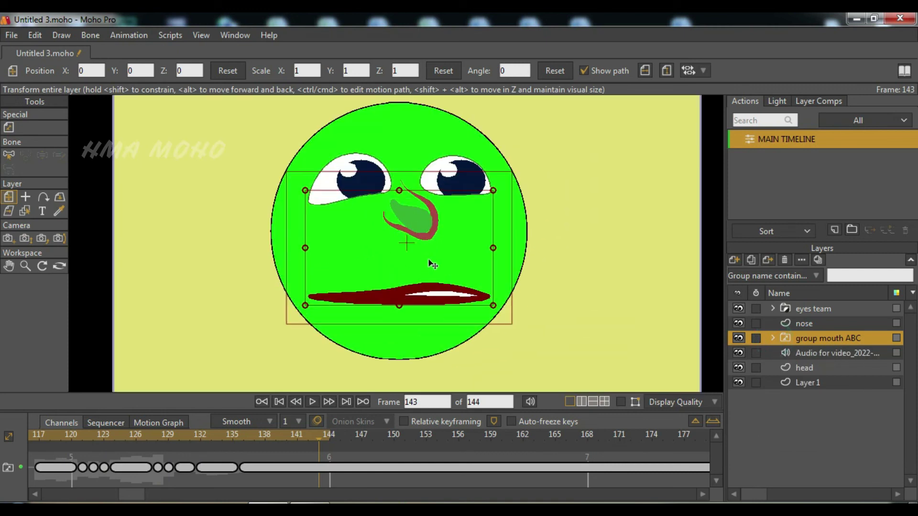